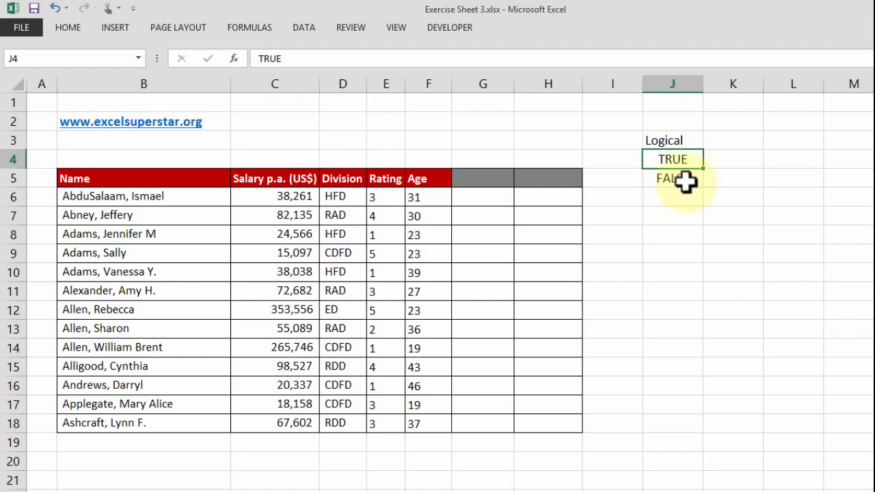
# Enter 1 in K4 beside TRUE and 0 in K5 beside FALSE
pyautogui.click(734, 158)
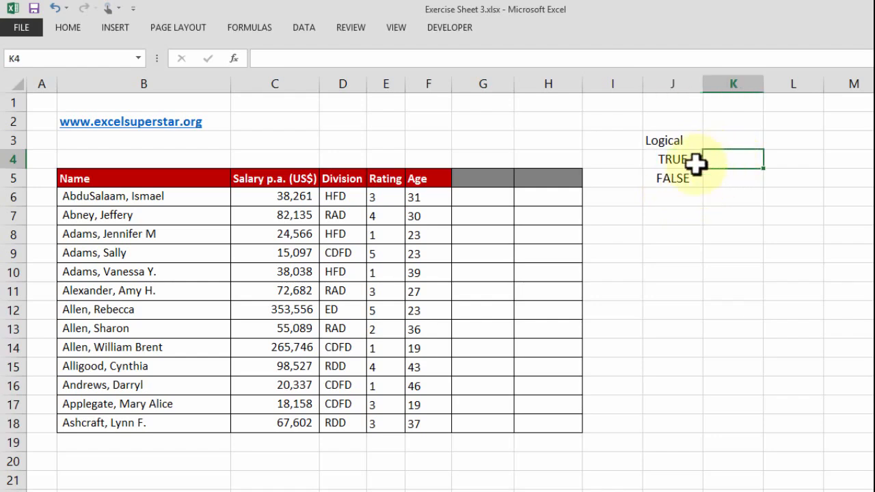
pyautogui.click(725, 180)
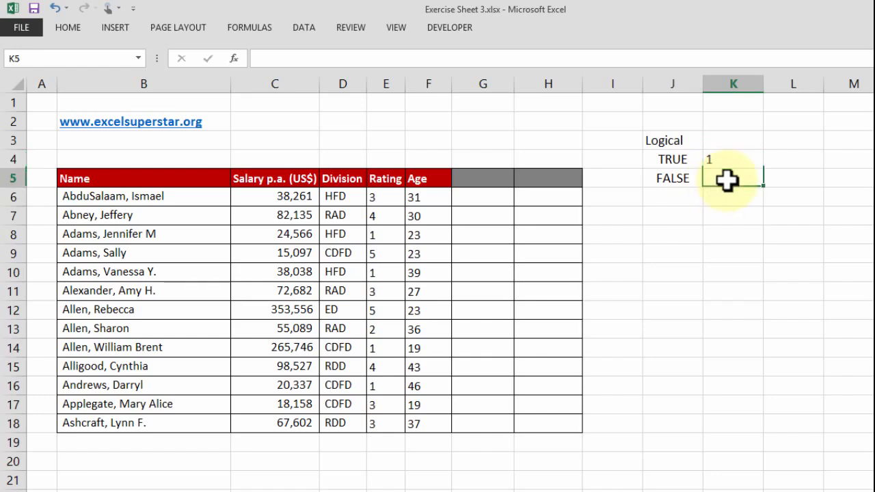
pyautogui.write('0')
pyautogui.click(731, 232)
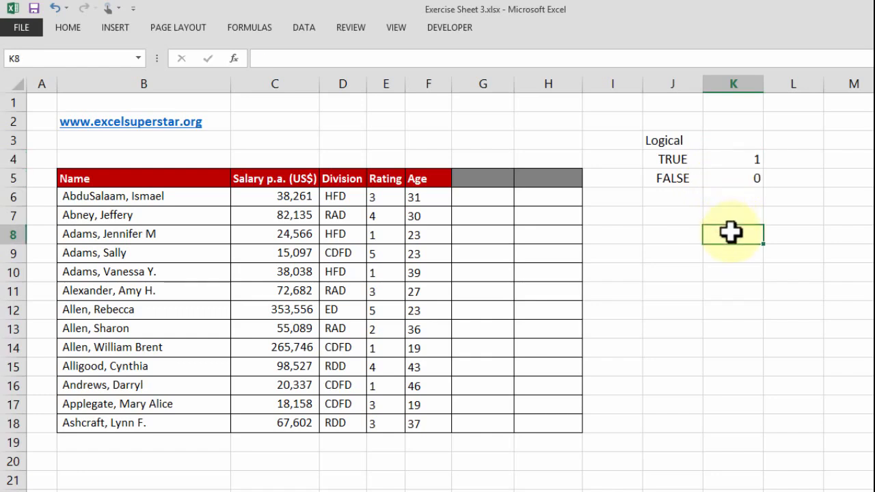
# Add the two logical values in J6 with the formula =J4+J5
pyautogui.click(673, 195)
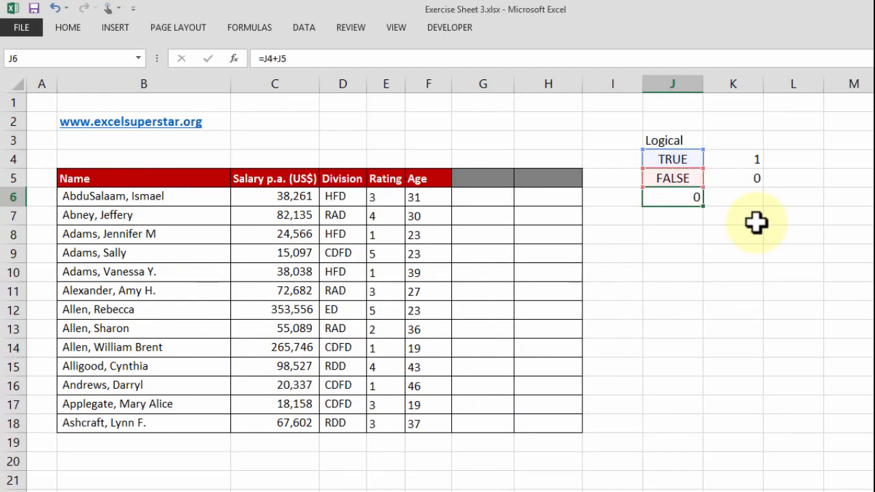
pyautogui.press('Return')
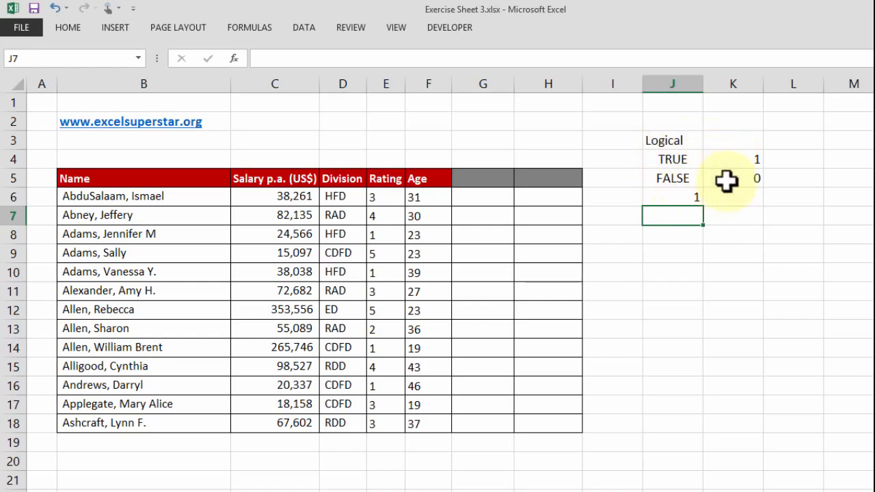
# Try TRUE in J5 to test the addition in J6, and undo the change
pyautogui.click(665, 176)
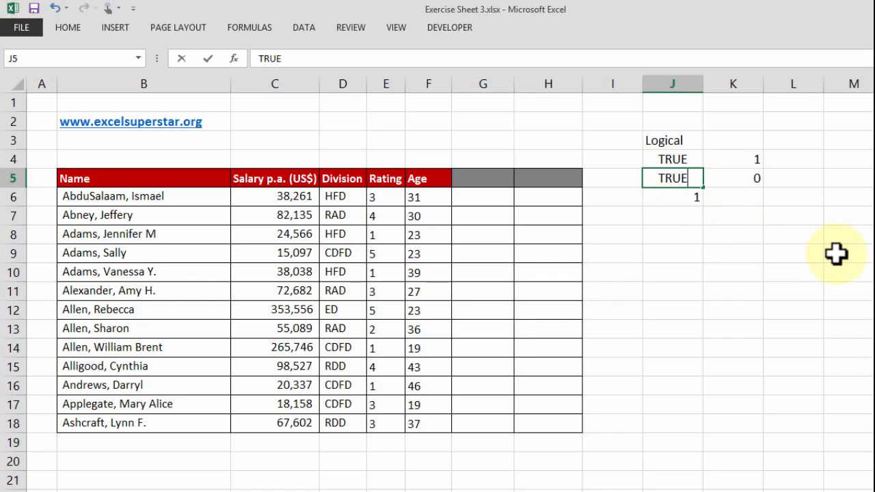
pyautogui.press('Tab')
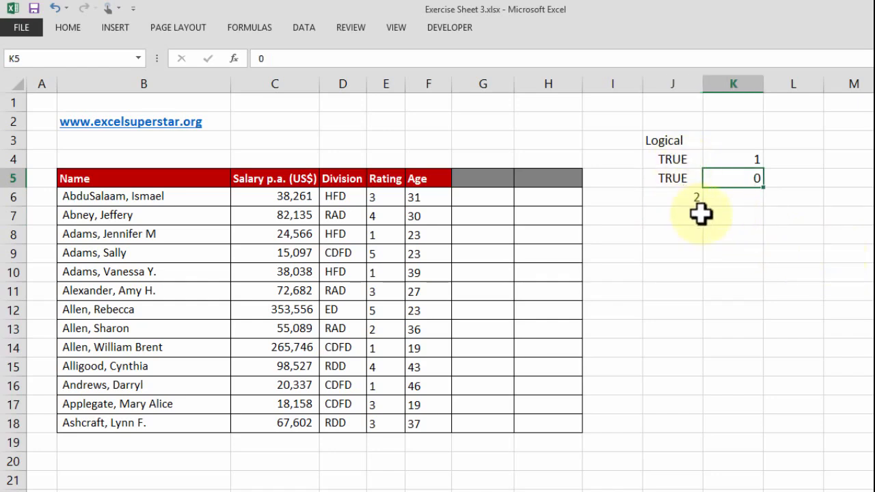
pyautogui.hotkey('ctrl', 'z')
# Make the heading Logical in J3 bold
pyautogui.click(668, 123)
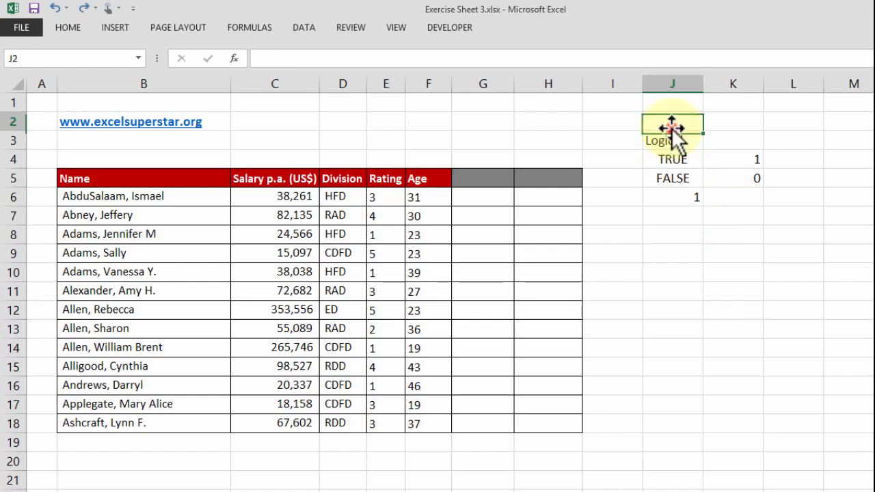
pyautogui.click(679, 141)
pyautogui.hotkey('ctrl', 'b')
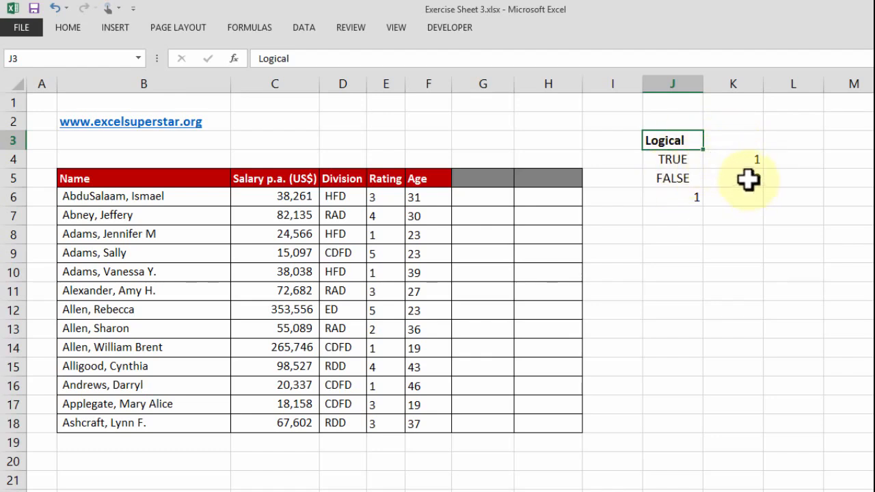
pyautogui.moveTo(662, 122); pyautogui.dragTo(750, 220)
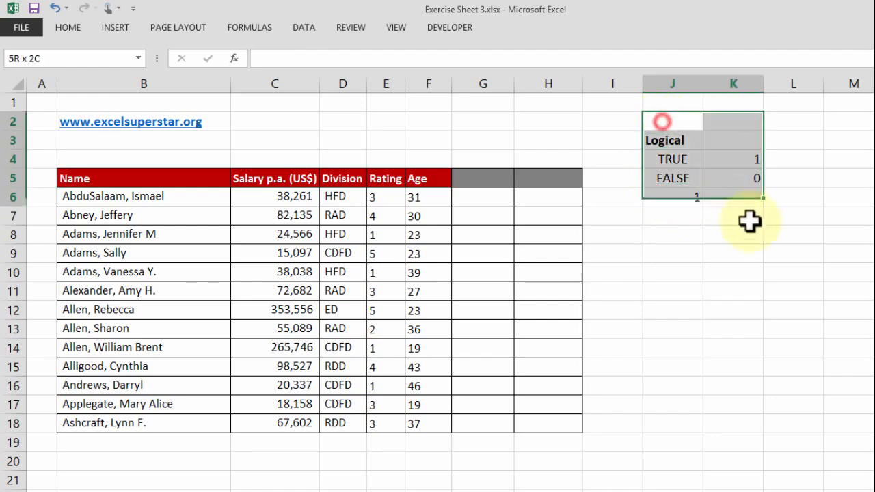
pyautogui.moveTo(195, 177); pyautogui.dragTo(439, 425)
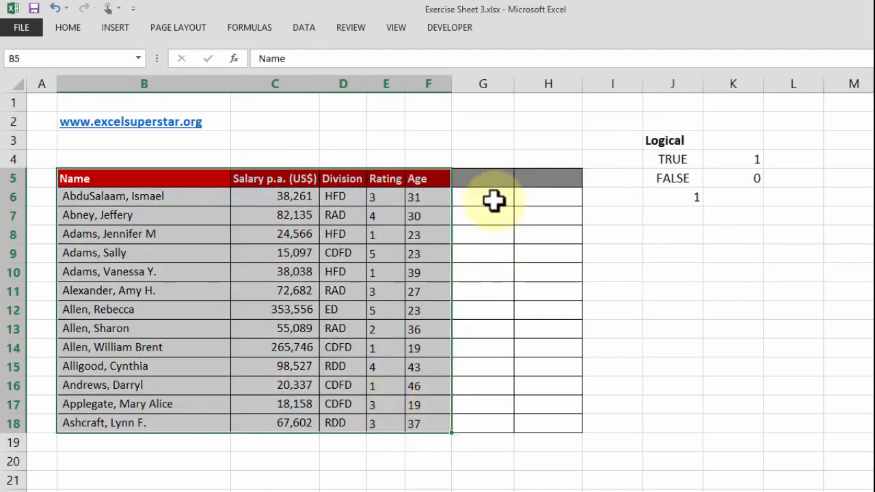
pyautogui.click(493, 200)
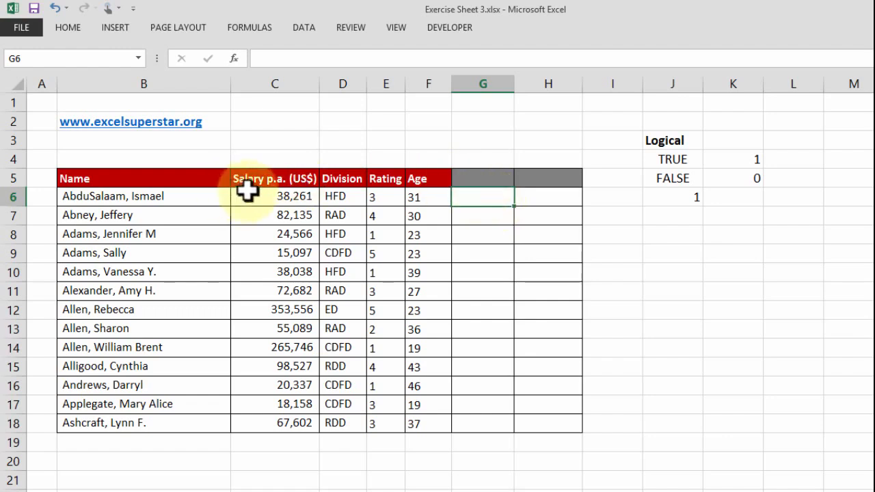
pyautogui.moveTo(249, 192); pyautogui.dragTo(258, 414)
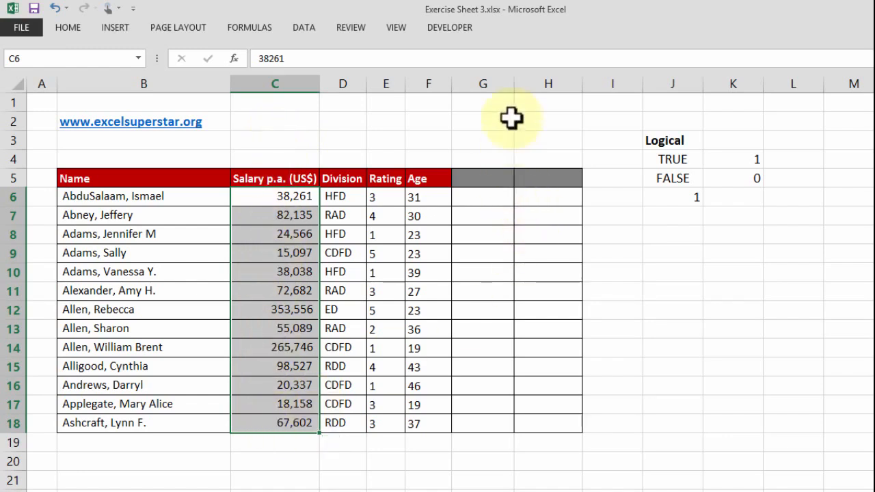
# Widen column G slightly and enter the formula =C6>50000 in G6 to test the first salary
pyautogui.moveTo(515, 84); pyautogui.dragTo(532, 84)
pyautogui.click(488, 197)
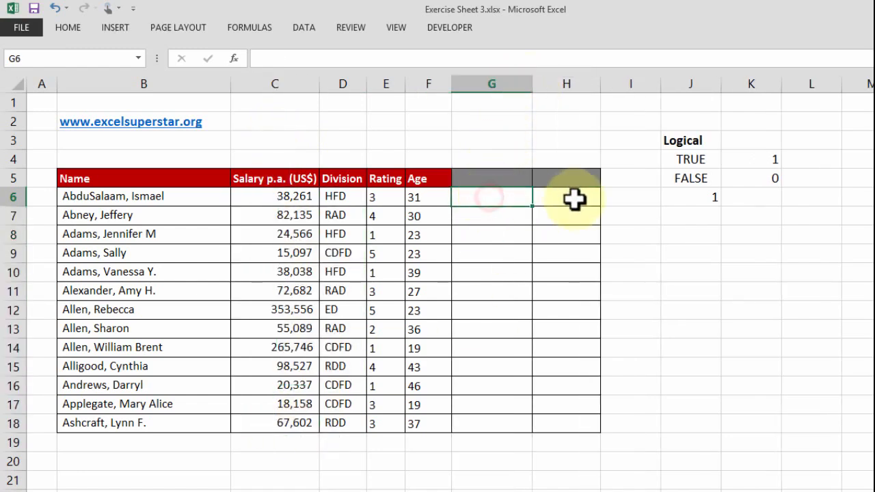
pyautogui.keyDown('ctrl'); pyautogui.scroll(3, 580, 210); pyautogui.keyUp('ctrl')
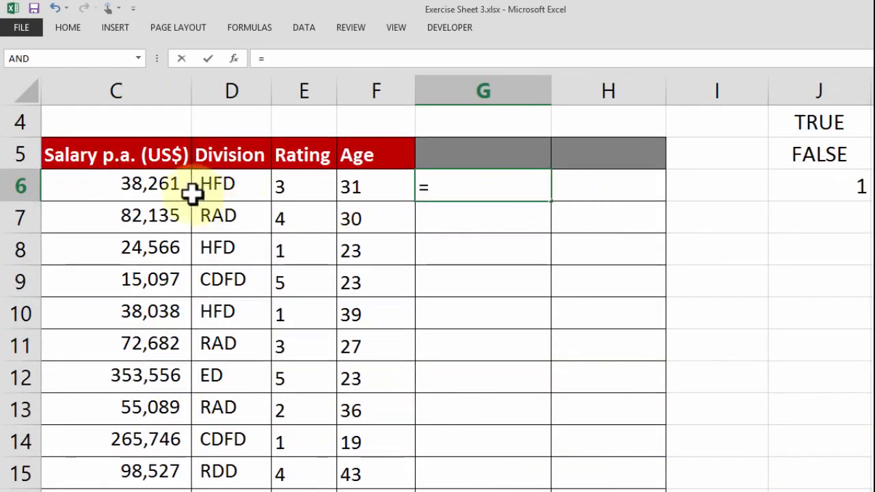
pyautogui.click(147, 184)
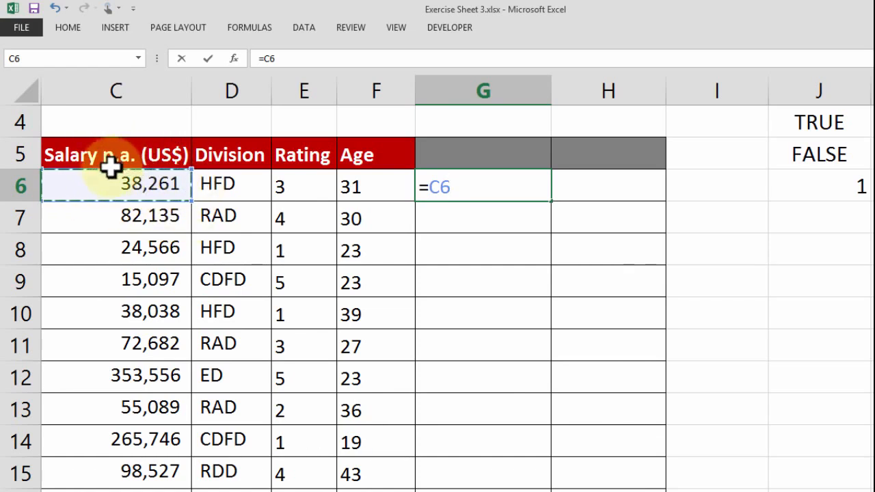
pyautogui.write('>50000')
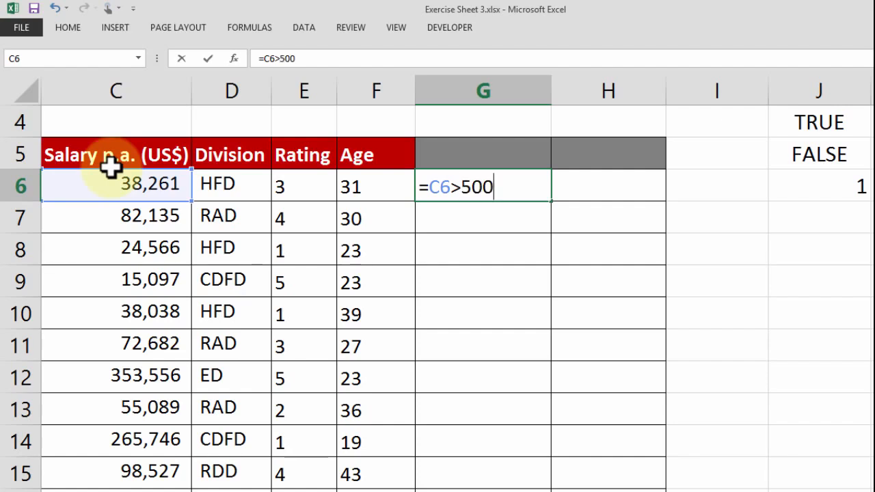
pyautogui.click(464, 183)
pyautogui.moveTo(463, 183); pyautogui.dragTo(537, 186)
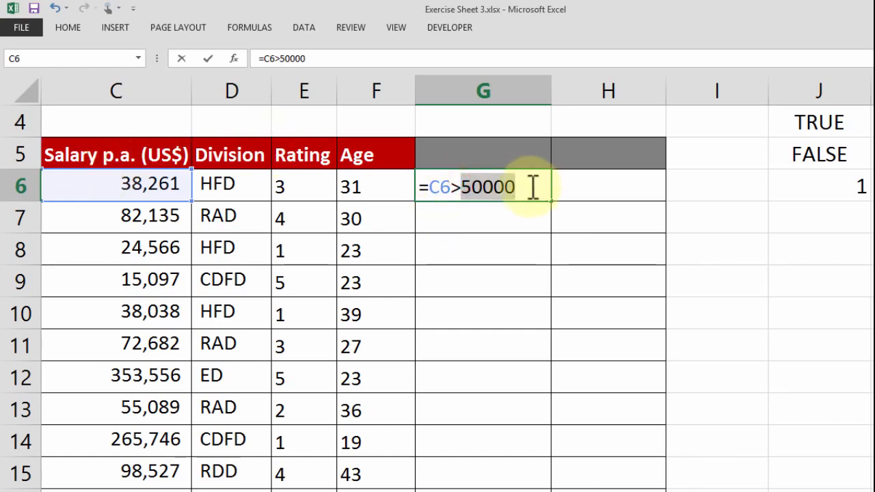
pyautogui.click(533, 186)
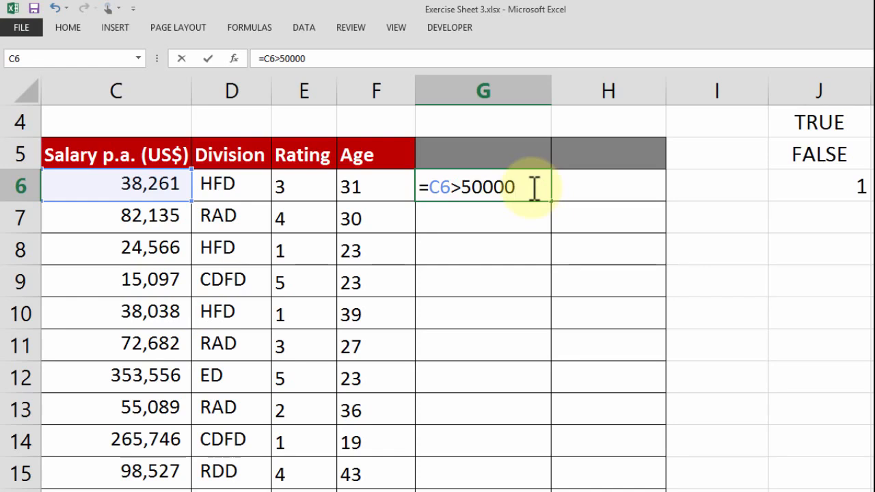
pyautogui.press('Return')
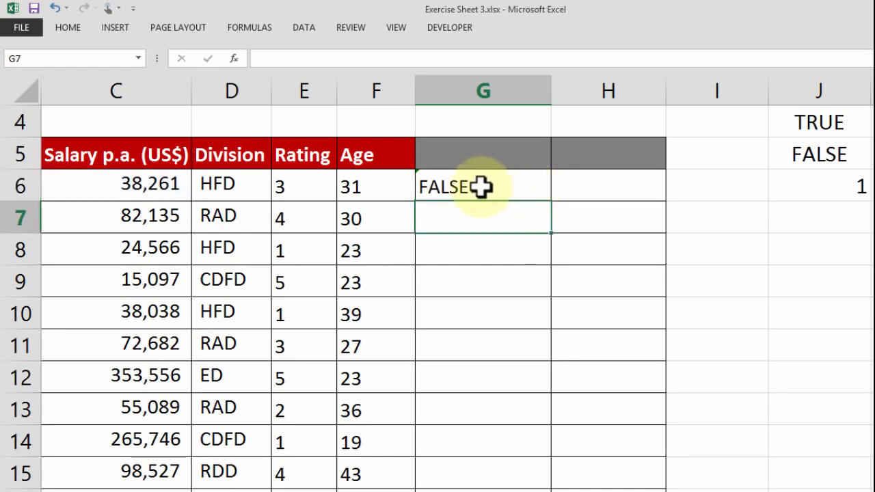
# Set the salary in C6 to 138261 to test the comparison in G6
pyautogui.click(109, 183)
pyautogui.doubleClick(109, 183)
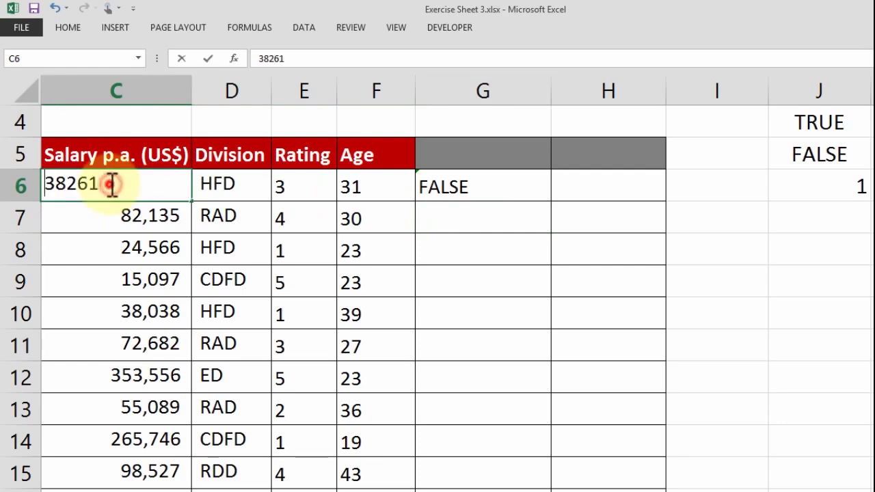
pyautogui.click(45, 181)
pyautogui.write('1')
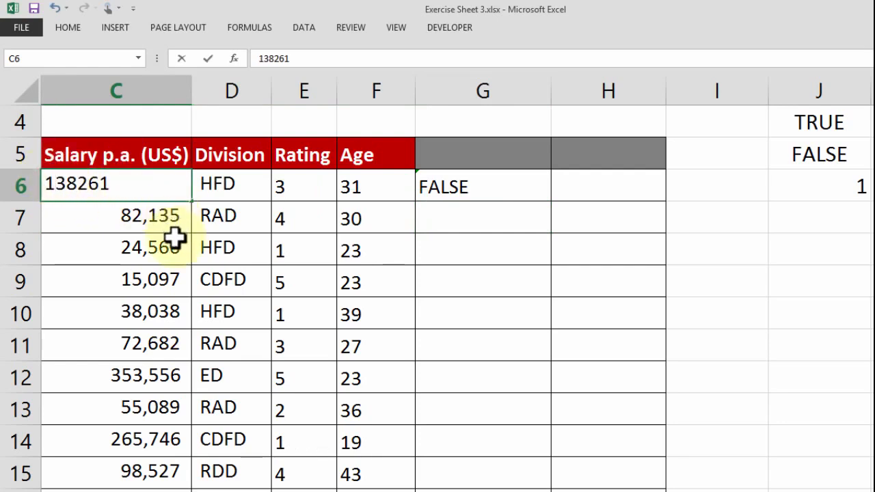
pyautogui.click(175, 237)
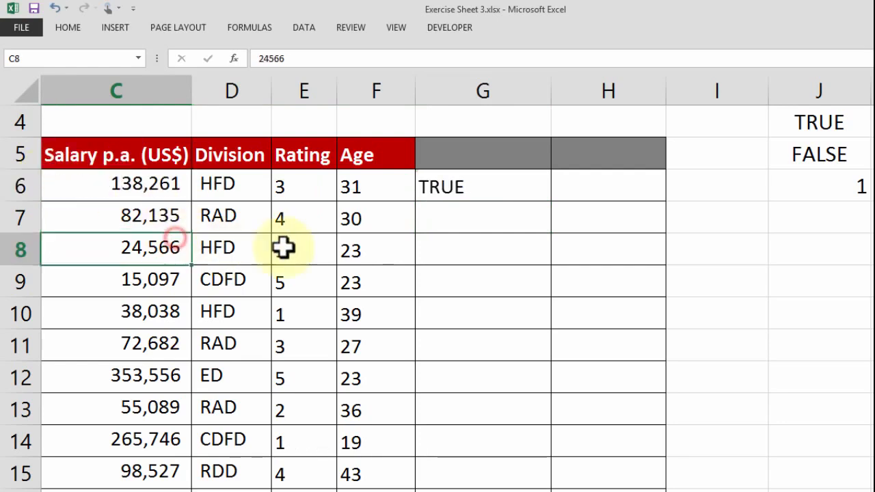
# Review the comparison formula in G6 without editing it, and undo the salary change in C6
pyautogui.doubleClick(451, 188)
pyautogui.moveTo(427, 187); pyautogui.dragTo(530, 189)
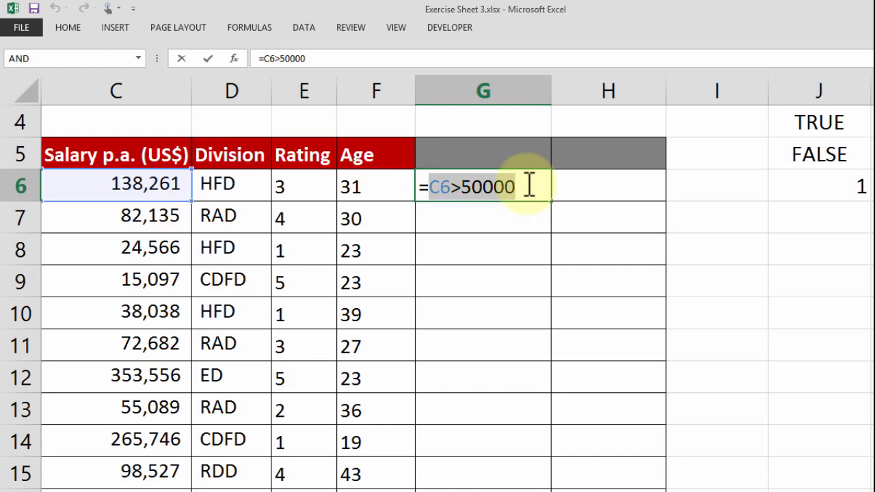
pyautogui.press('Escape')
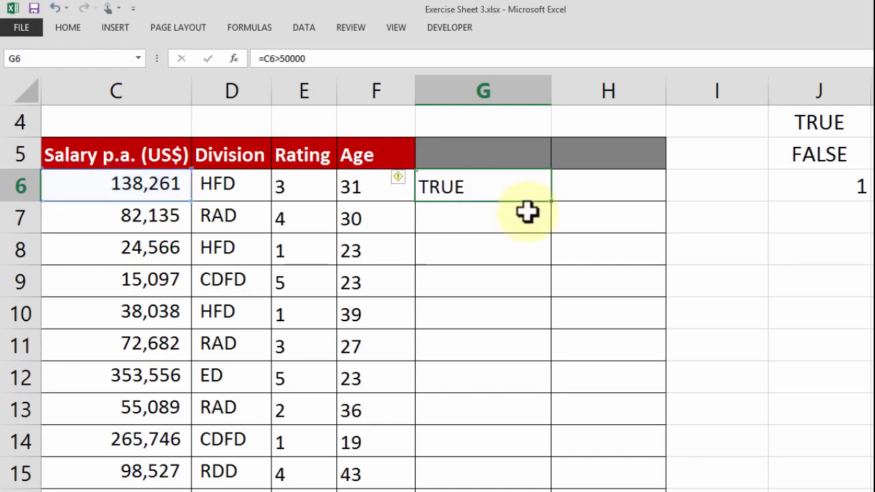
pyautogui.hotkey('ctrl', 'z')
pyautogui.click(521, 198)
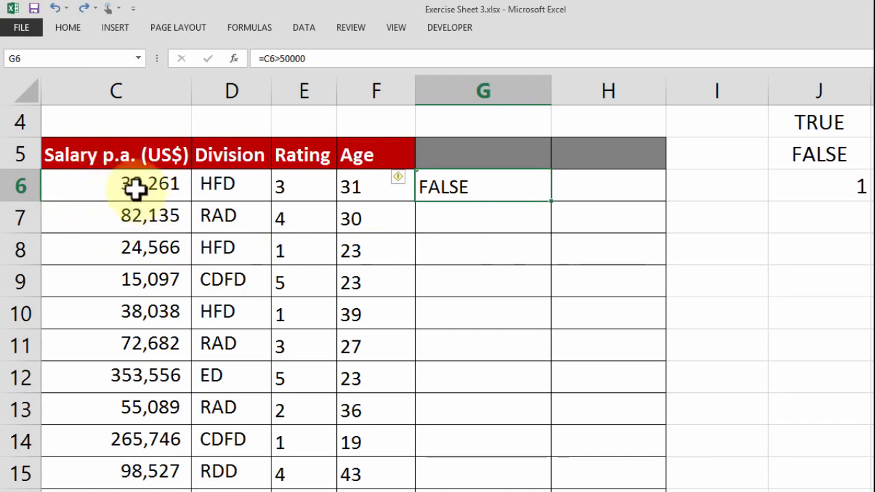
# Fill the G6 comparison formula down column G for all employees and check the results against the salaries
pyautogui.click(464, 190)
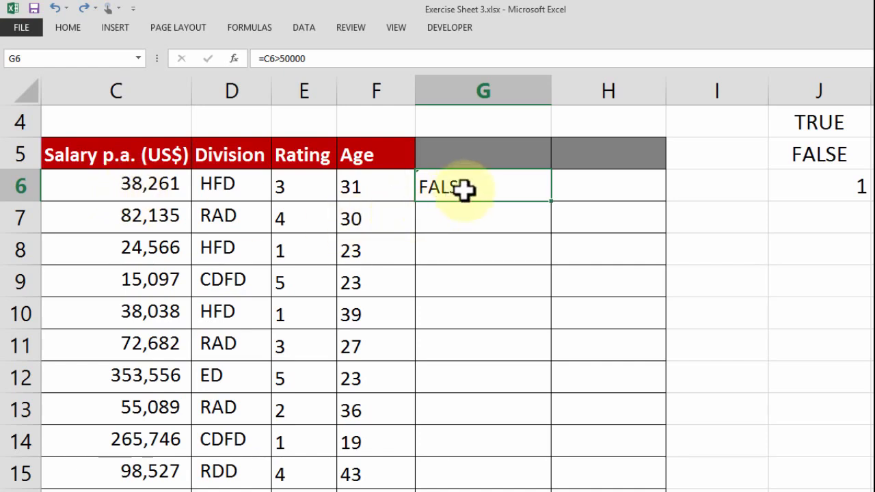
pyautogui.doubleClick(552, 200)
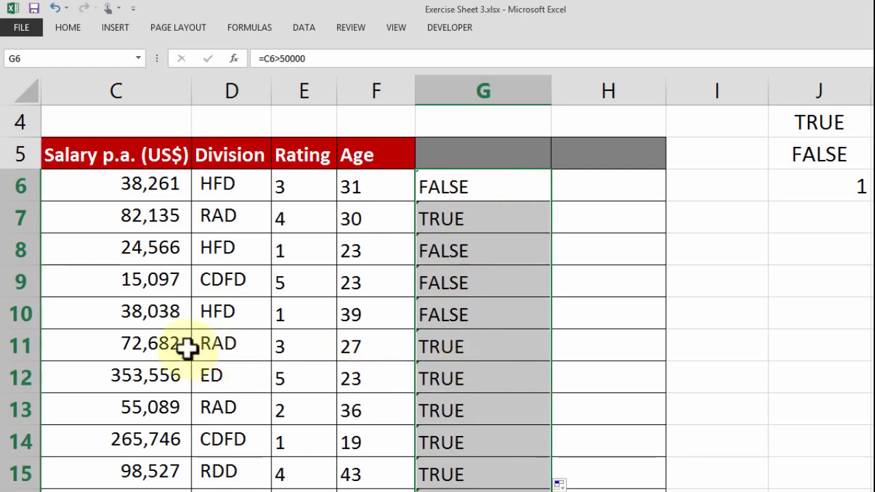
pyautogui.moveTo(82, 342); pyautogui.dragTo(486, 439)
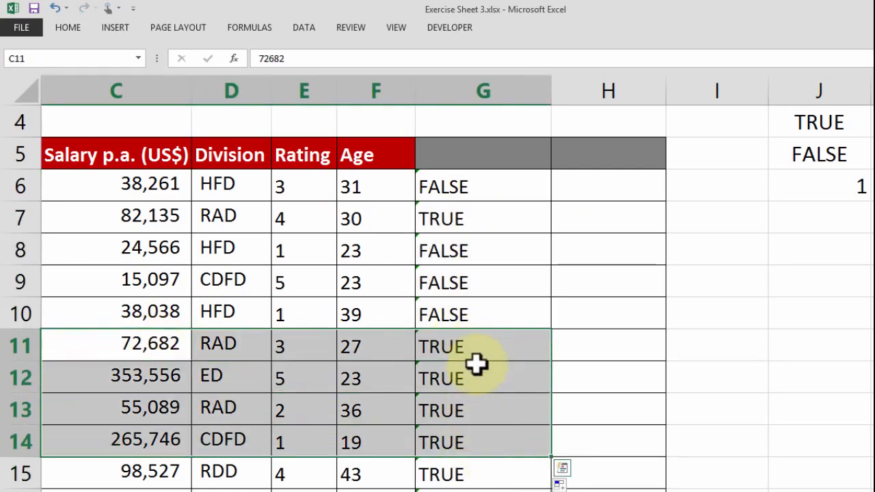
pyautogui.scroll(-3, 476, 358)
pyautogui.scroll(3, 479, 293)
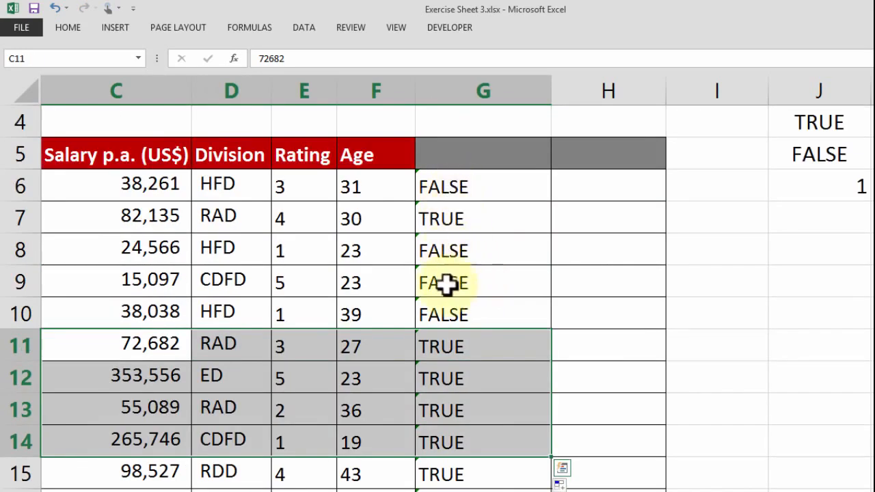
# Enter the heading "More than 50K" in G5 and autofit the width of column G
pyautogui.click(459, 151)
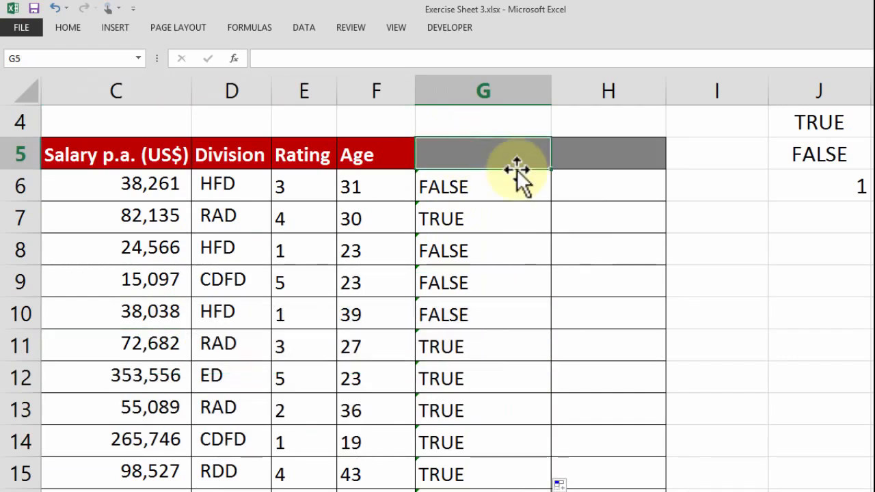
pyautogui.write('More than')
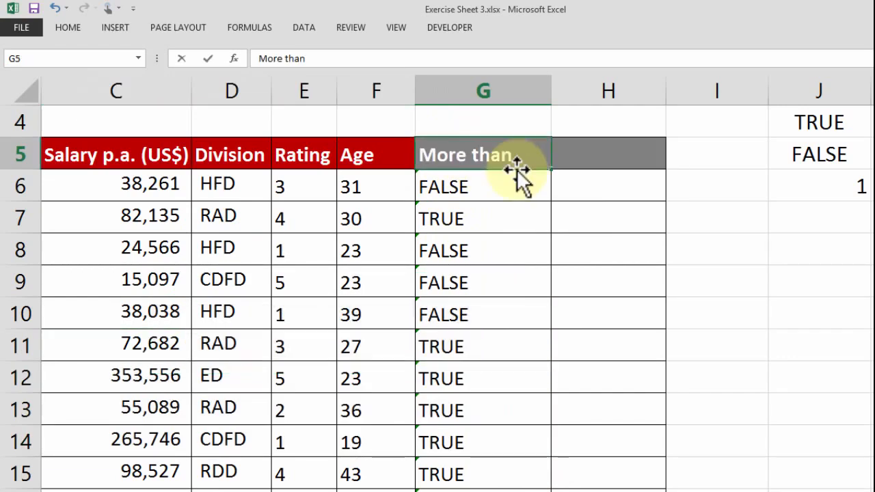
pyautogui.write(' 50K')
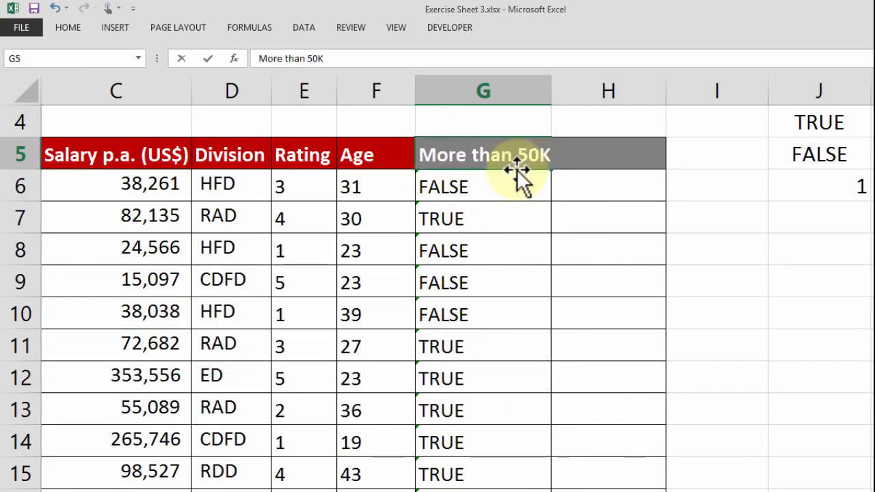
pyautogui.click(582, 186)
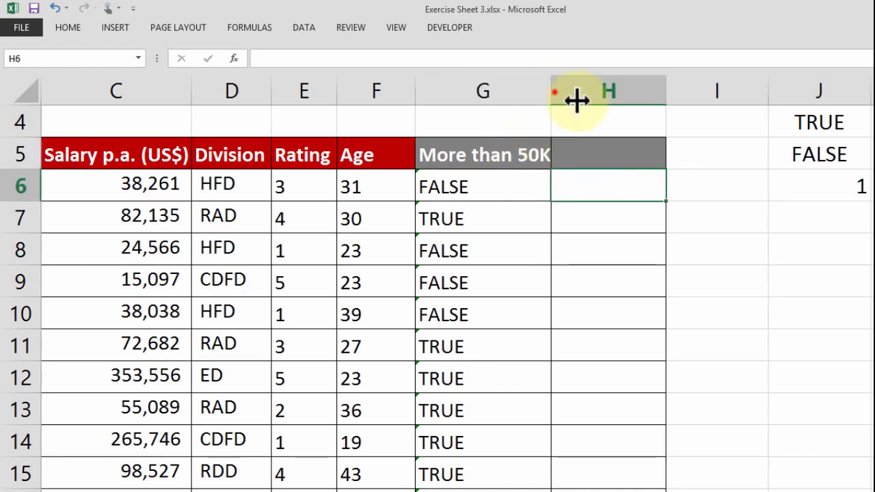
pyautogui.doubleClick(552, 90)
pyautogui.click(531, 226)
pyautogui.scroll(-4, 535, 206)
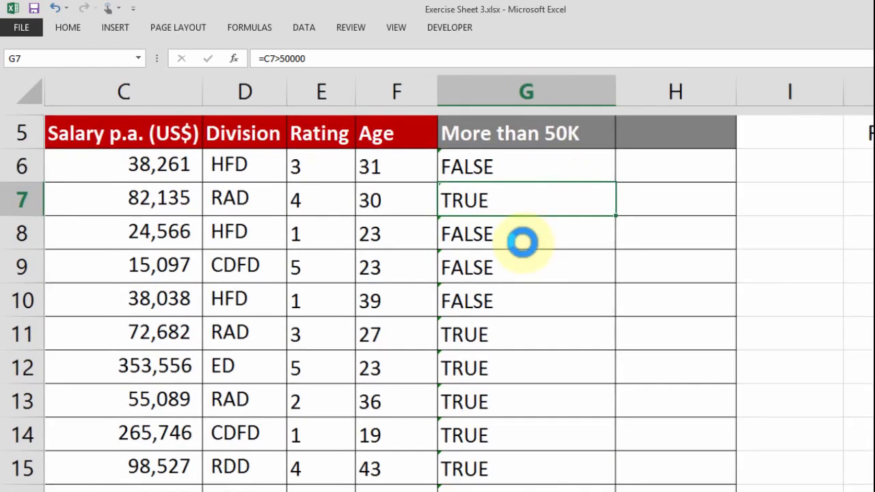
# Add filter controls to the header row of the employee table B5:H18
pyautogui.scroll(-2, 517, 250)
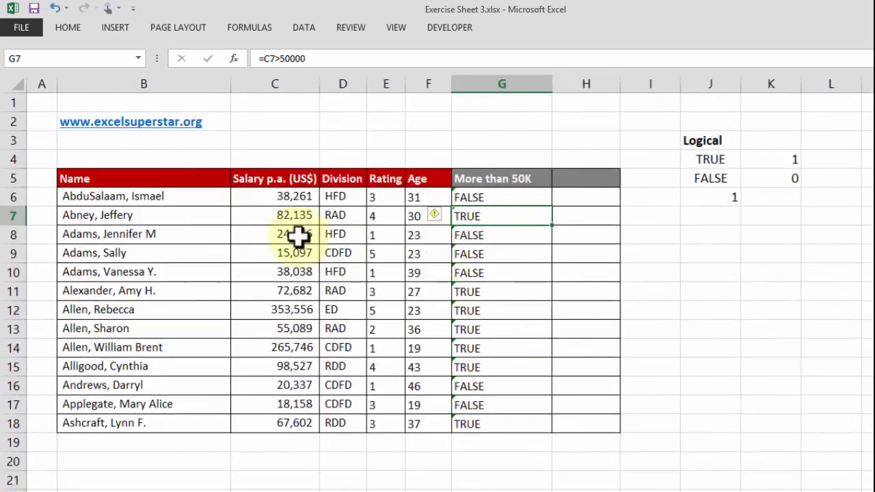
pyautogui.moveTo(205, 186); pyautogui.dragTo(611, 420)
pyautogui.click(292, 29)
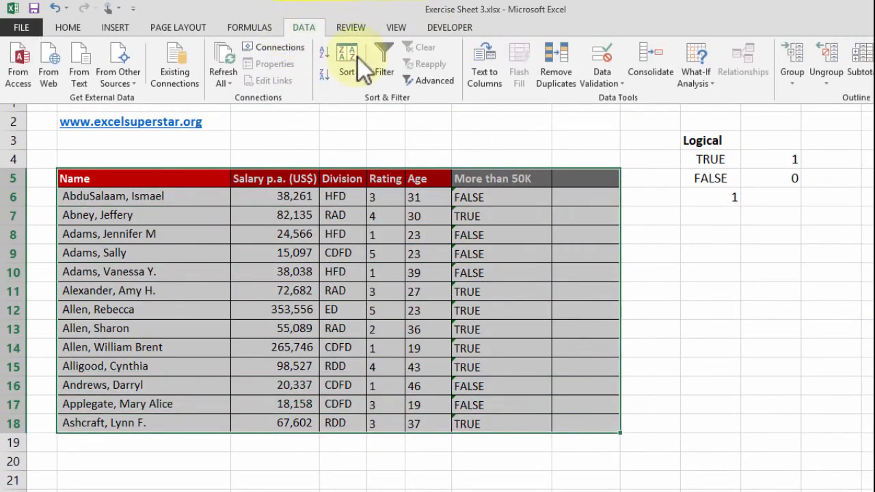
pyautogui.click(355, 59)
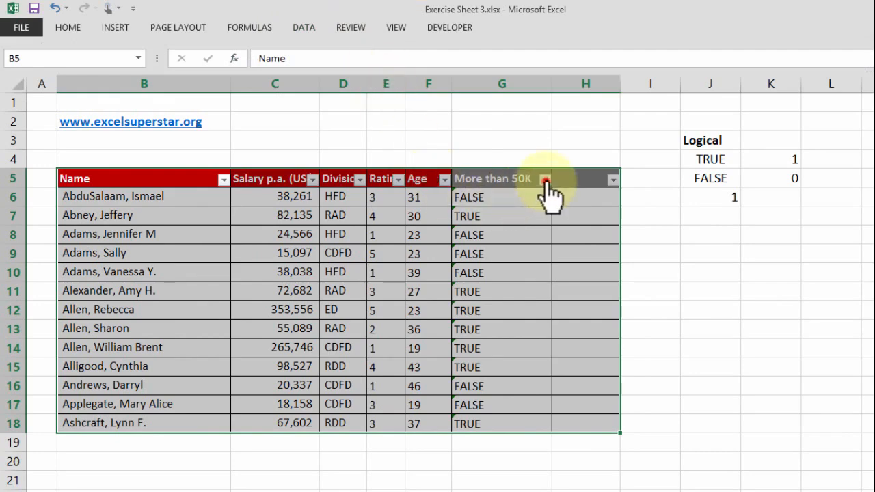
# Filter the "More than 50K" column to show only the TRUE rows
pyautogui.click(545, 179)
pyautogui.click(401, 321)
pyautogui.click(400, 344)
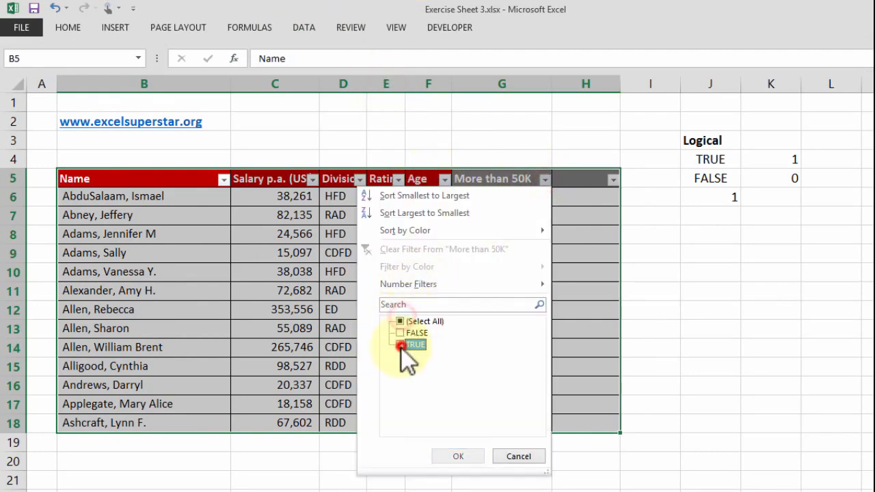
pyautogui.click(458, 456)
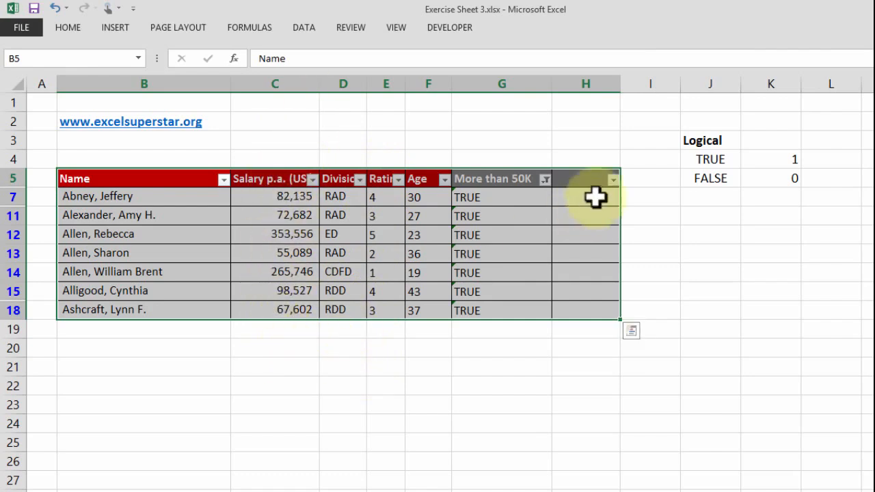
# Clear the filter from the "More than 50K" column
pyautogui.click(545, 178)
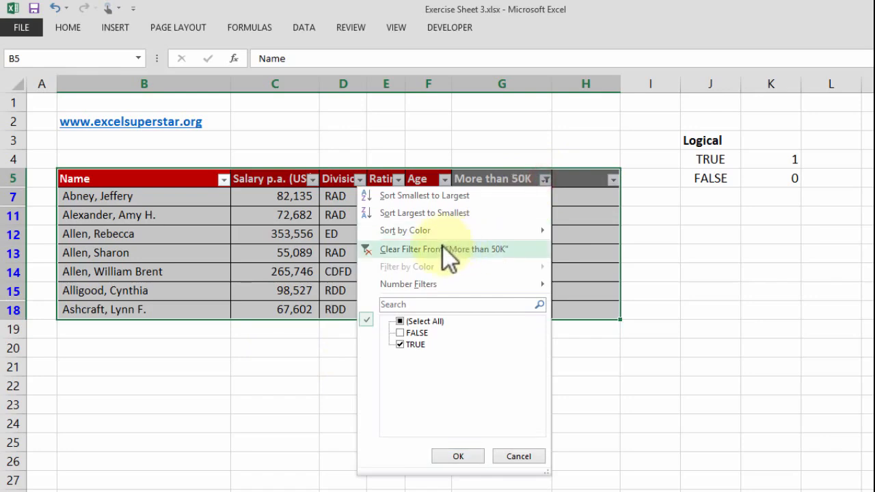
pyautogui.click(458, 251)
pyautogui.click(562, 216)
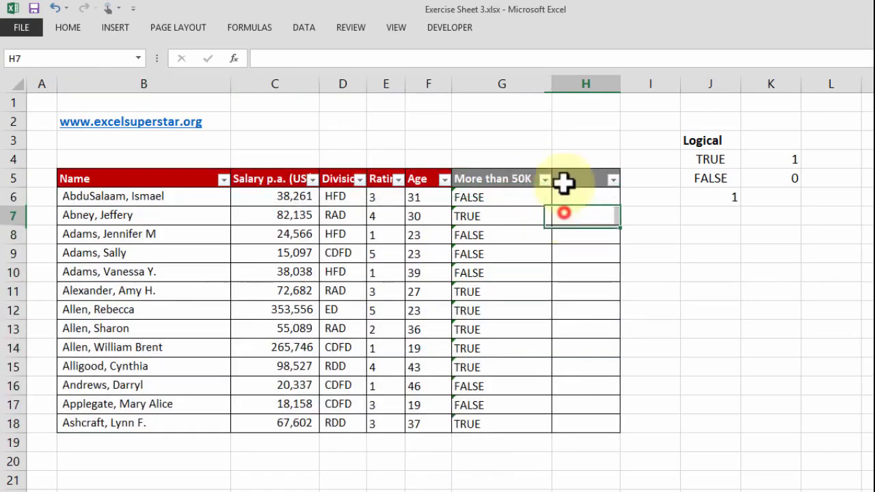
# Enter the formula =D6<>"RAD" in H6 to test whether the employee's division is not RAD
pyautogui.keyDown('ctrl'); pyautogui.scroll(2, 582, 185); pyautogui.keyUp('ctrl')
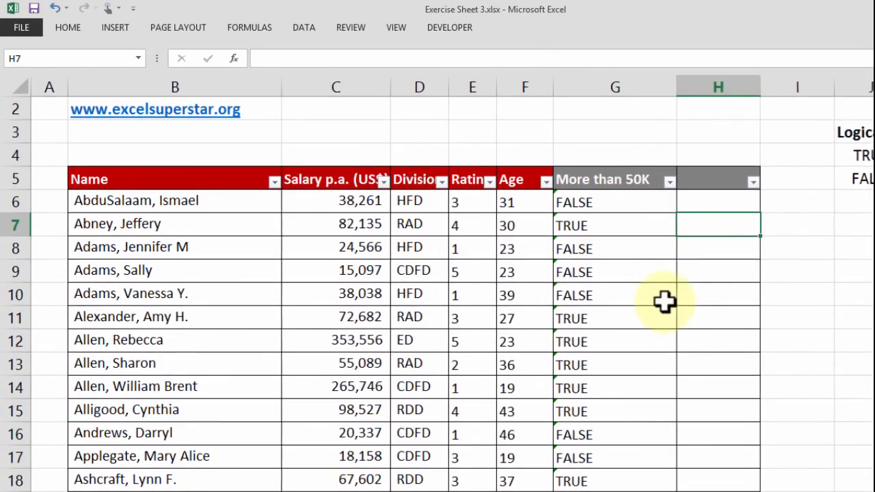
pyautogui.click(722, 199)
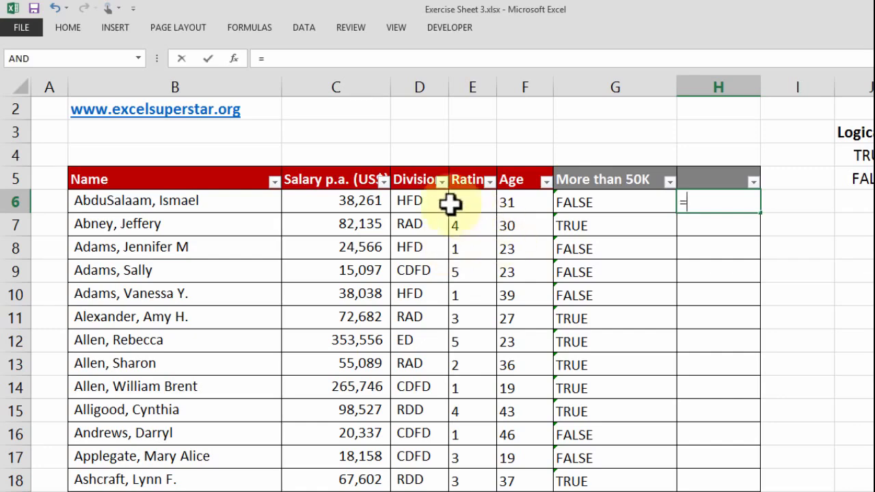
pyautogui.click(411, 200)
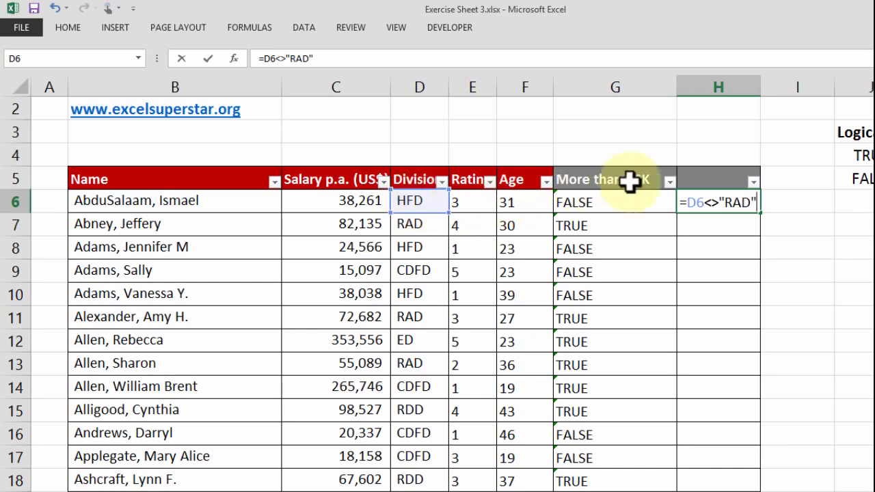
pyautogui.moveTo(709, 205); pyautogui.dragTo(722, 205)
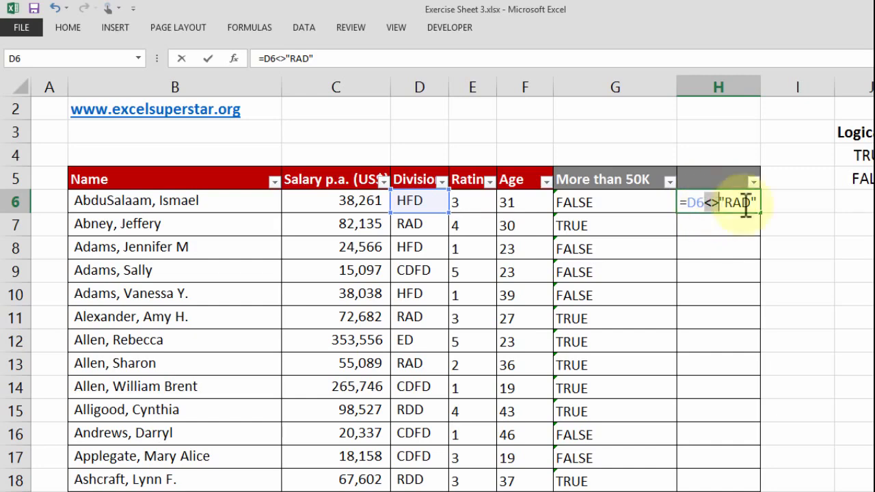
pyautogui.press('Return')
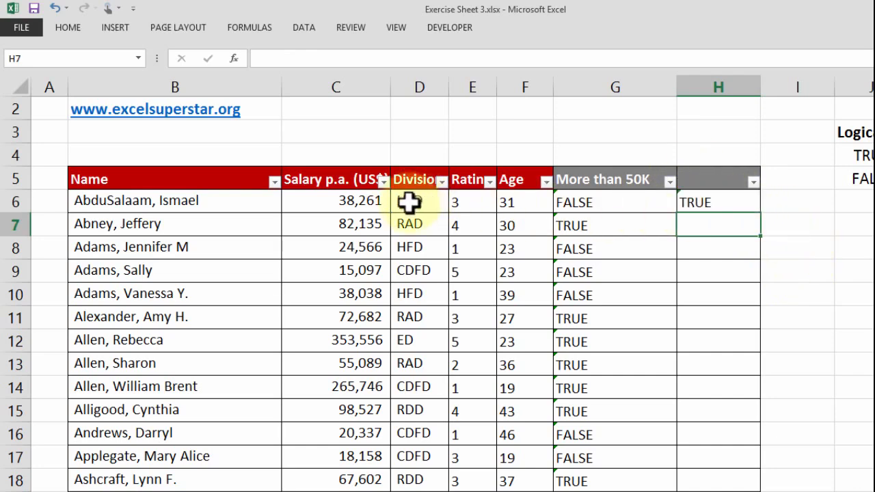
# Review the not-equal comparison formula in H6 without editing it
pyautogui.click(697, 199)
pyautogui.doubleClick(699, 201)
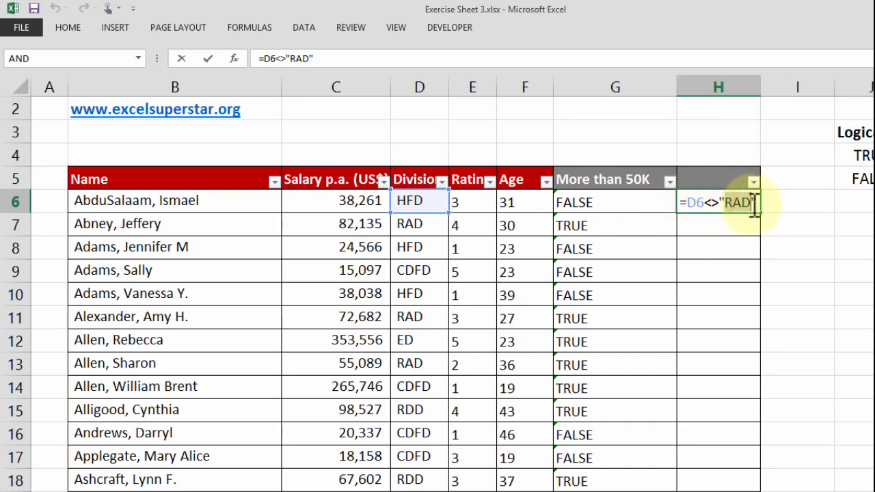
pyautogui.press('Return')
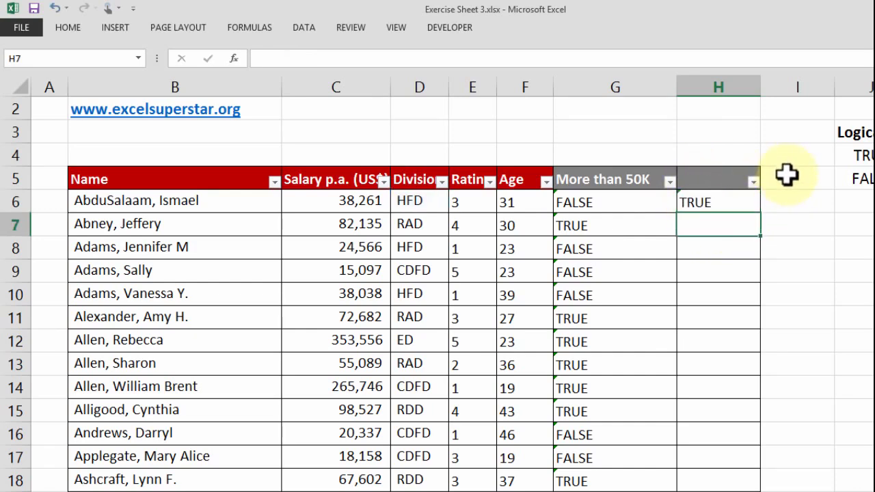
# Fill the H6 formula down column H for all employees and check row 7's division against its result
pyautogui.click(752, 203)
pyautogui.doubleClick(760, 213)
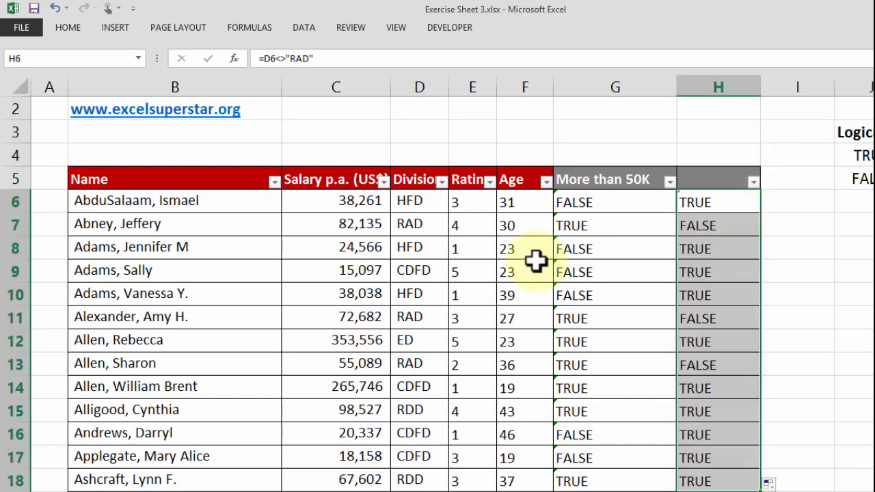
pyautogui.moveTo(410, 225); pyautogui.dragTo(713, 226)
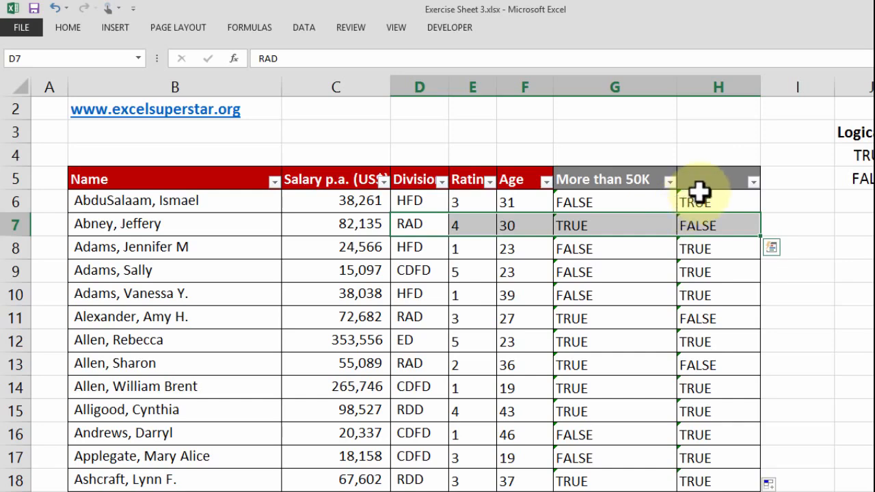
# Widen column I and enter the formula =E6=5 in I6 to test whether the employee's rating equals 5
pyautogui.keyDown('ctrl'); pyautogui.scroll(-3, 718, 190); pyautogui.keyUp('ctrl')
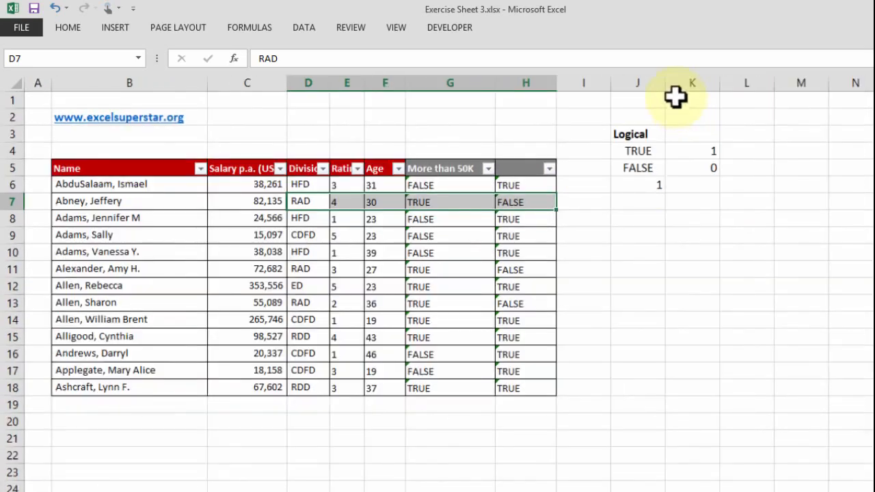
pyautogui.moveTo(596, 82); pyautogui.dragTo(640, 83)
pyautogui.click(581, 182)
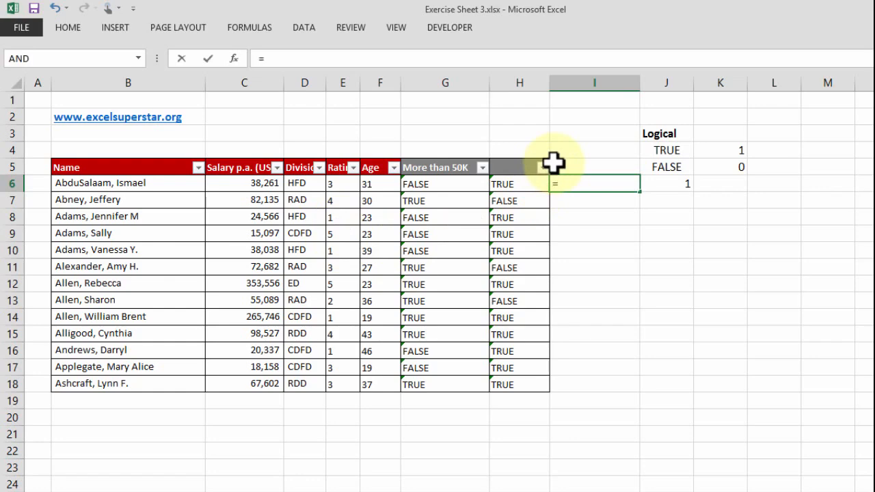
pyautogui.write('=')
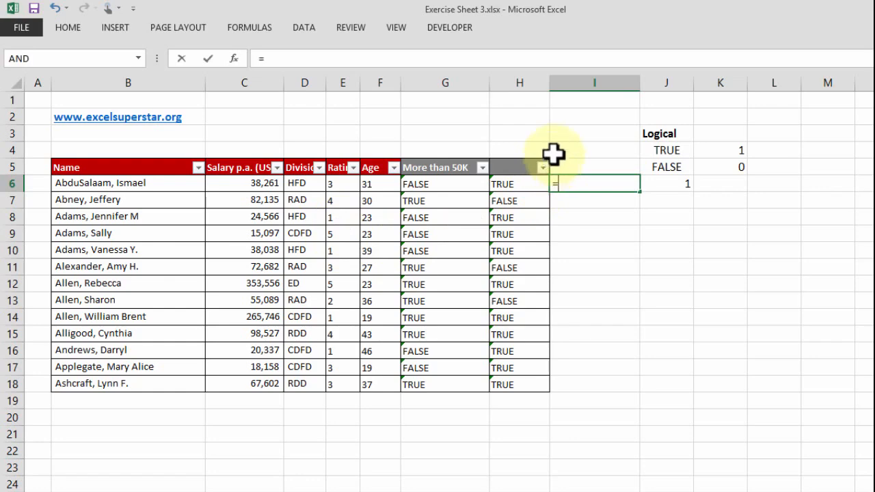
pyautogui.press('Escape')
pyautogui.scroll(1, 659, 244)
pyautogui.scroll(2, 659, 244)
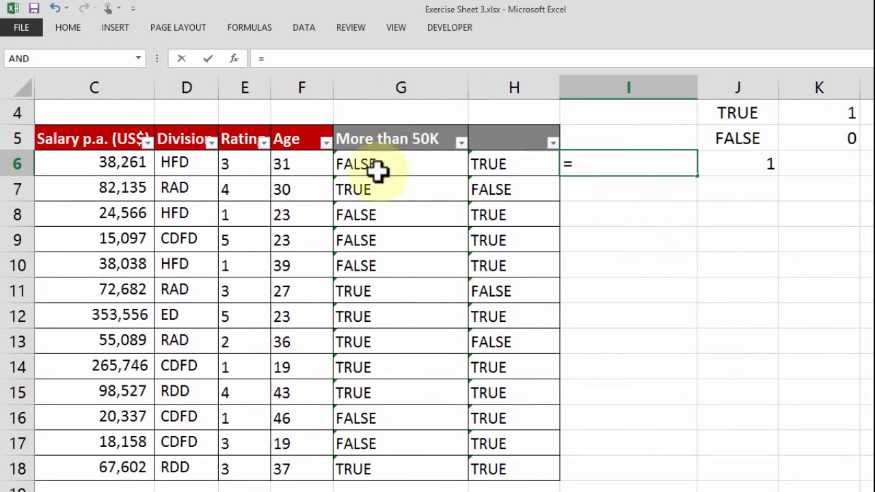
pyautogui.click(235, 161)
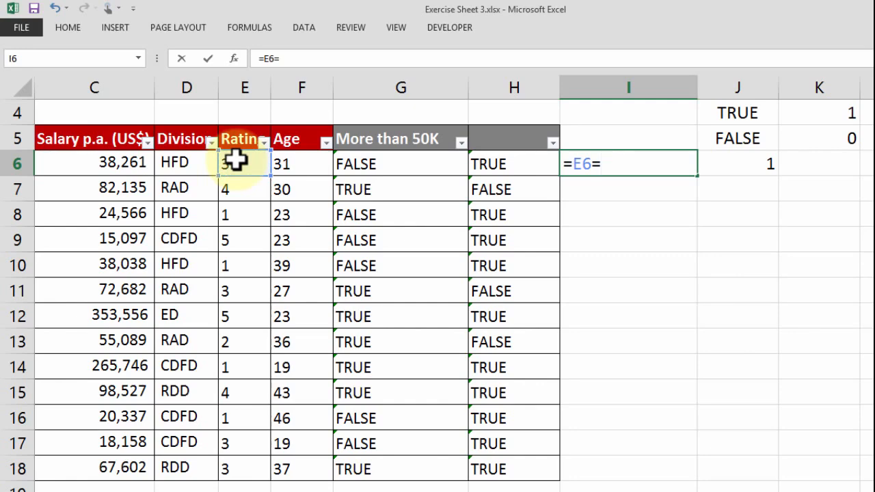
pyautogui.press('Return')
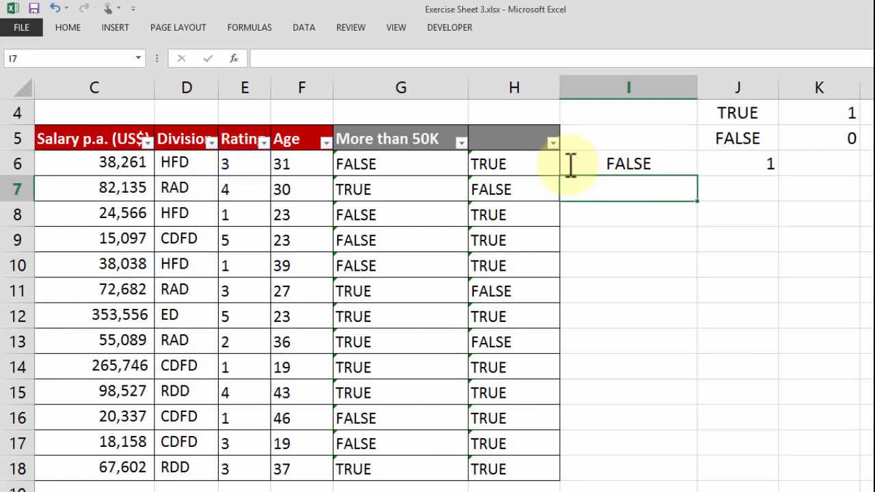
# Fill the I6 formula down column I to row 18 and check row 9's rating against its result
pyautogui.click(677, 167)
pyautogui.doubleClick(698, 176)
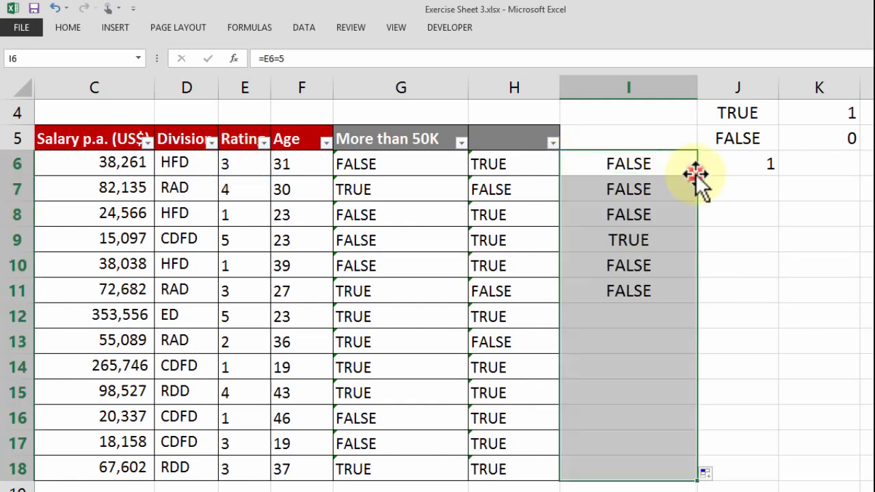
pyautogui.moveTo(176, 234); pyautogui.dragTo(307, 238)
pyautogui.moveTo(408, 234); pyautogui.dragTo(645, 225)
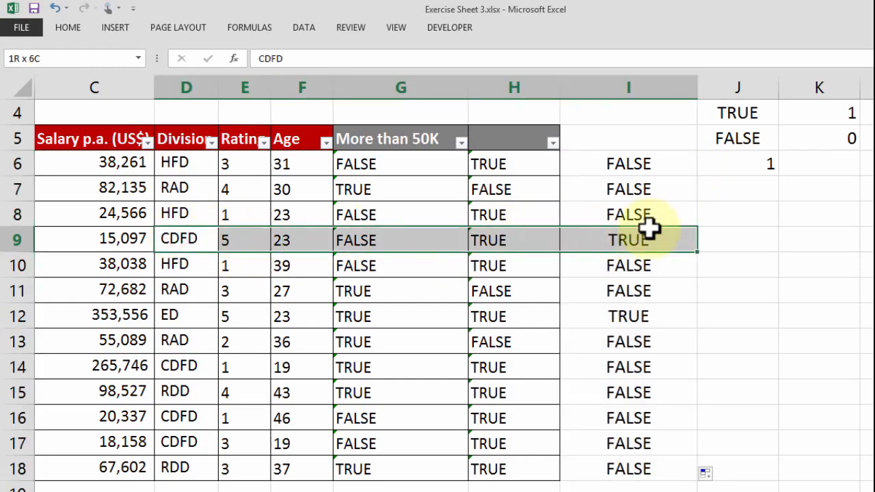